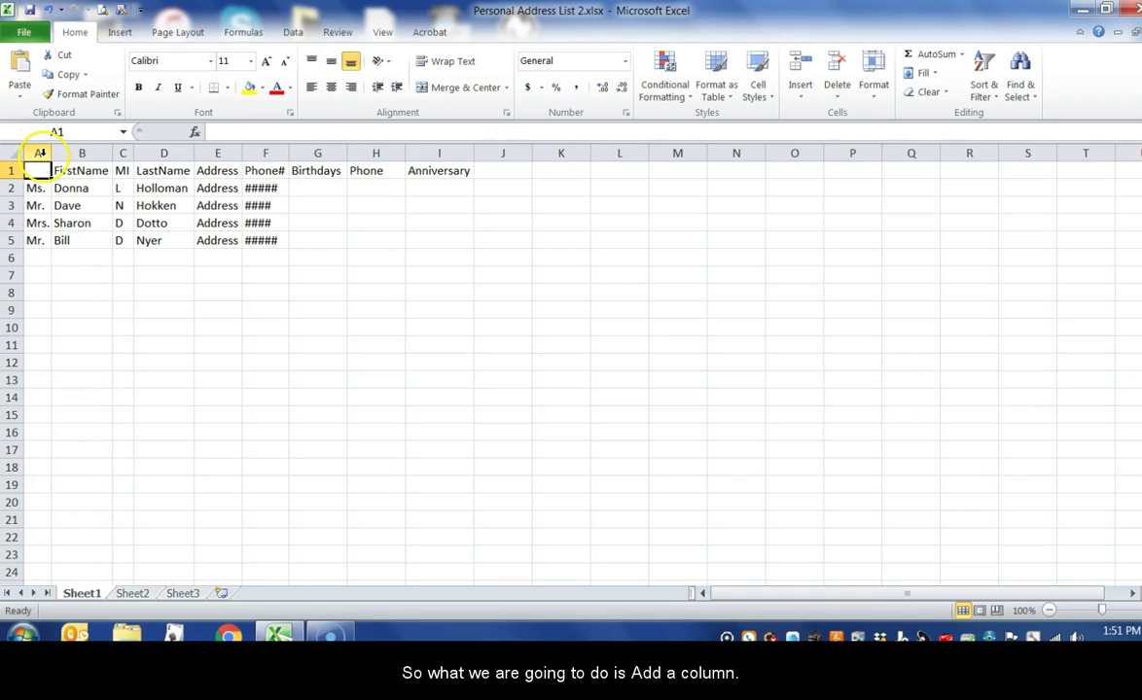
# Insert a new column A before the titles and enter 1 in A2 and 2 in A3
pyautogui.click(39, 152)
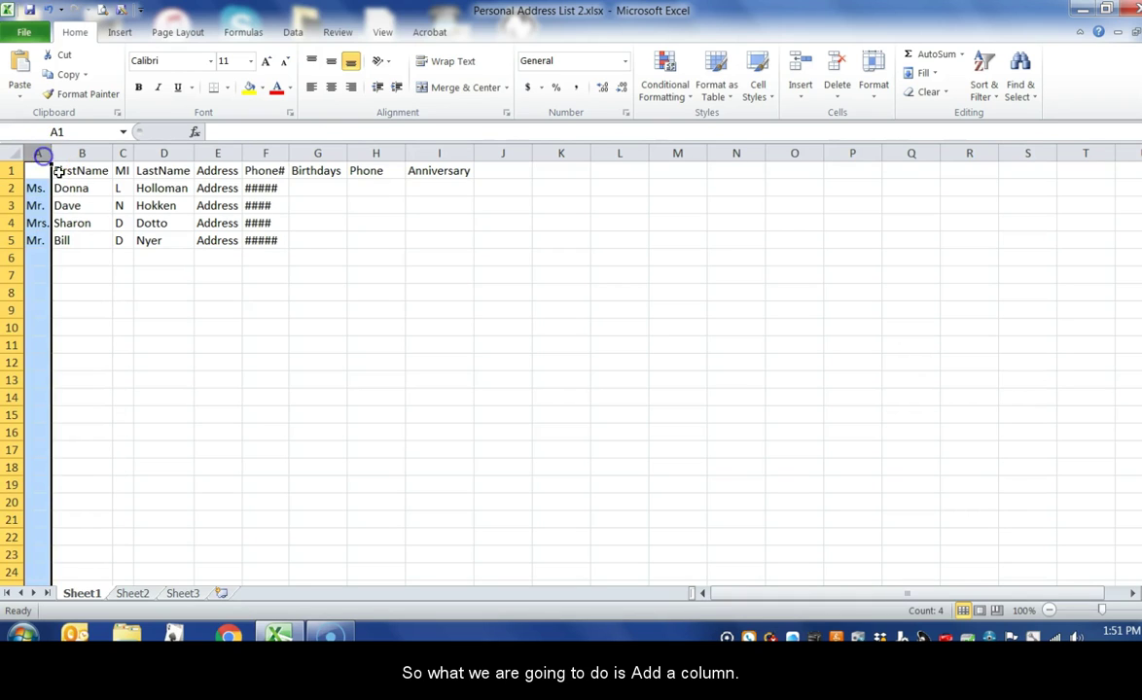
pyautogui.click(800, 64)
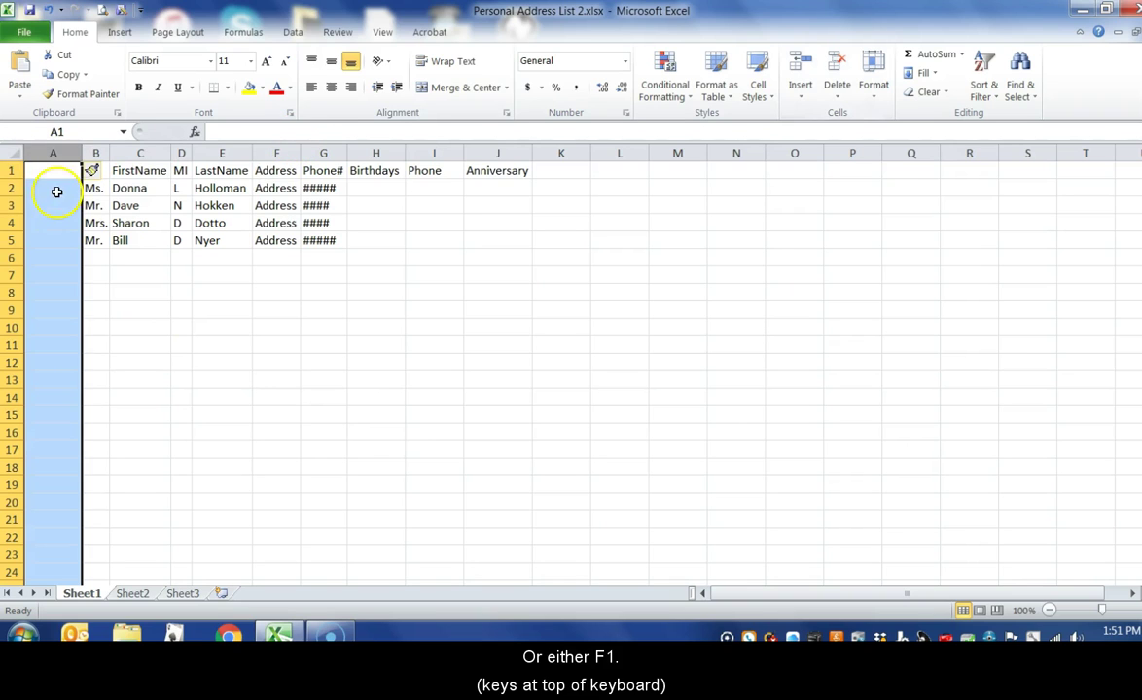
pyautogui.click(57, 190)
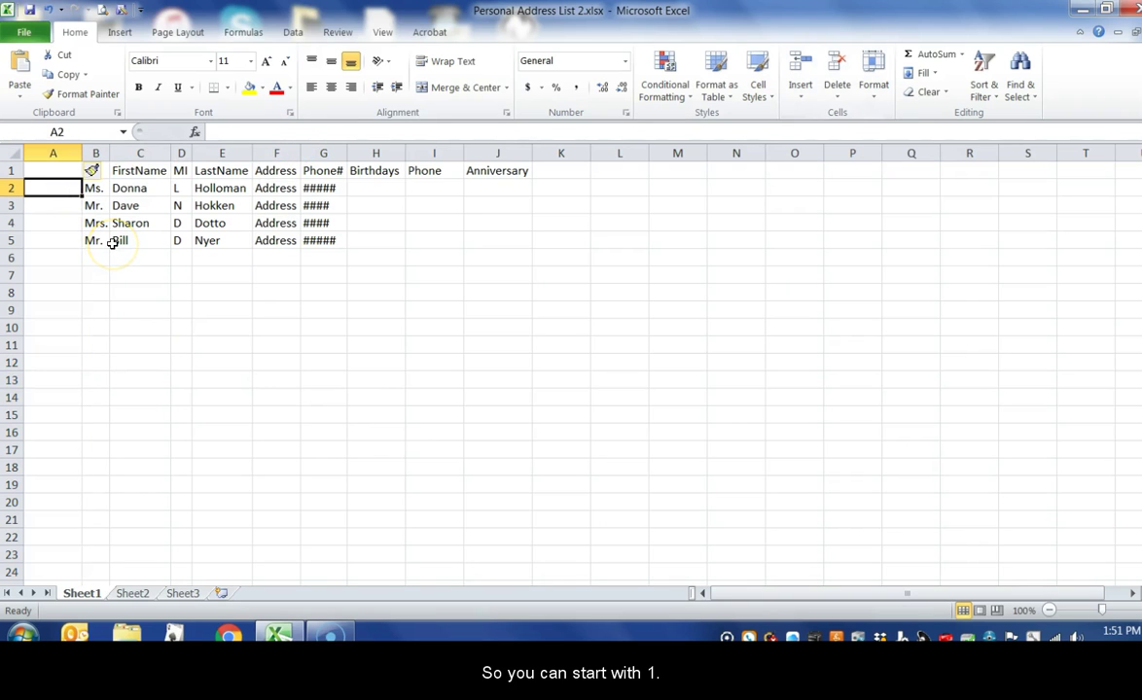
pyautogui.write('1')
pyautogui.press('Return')
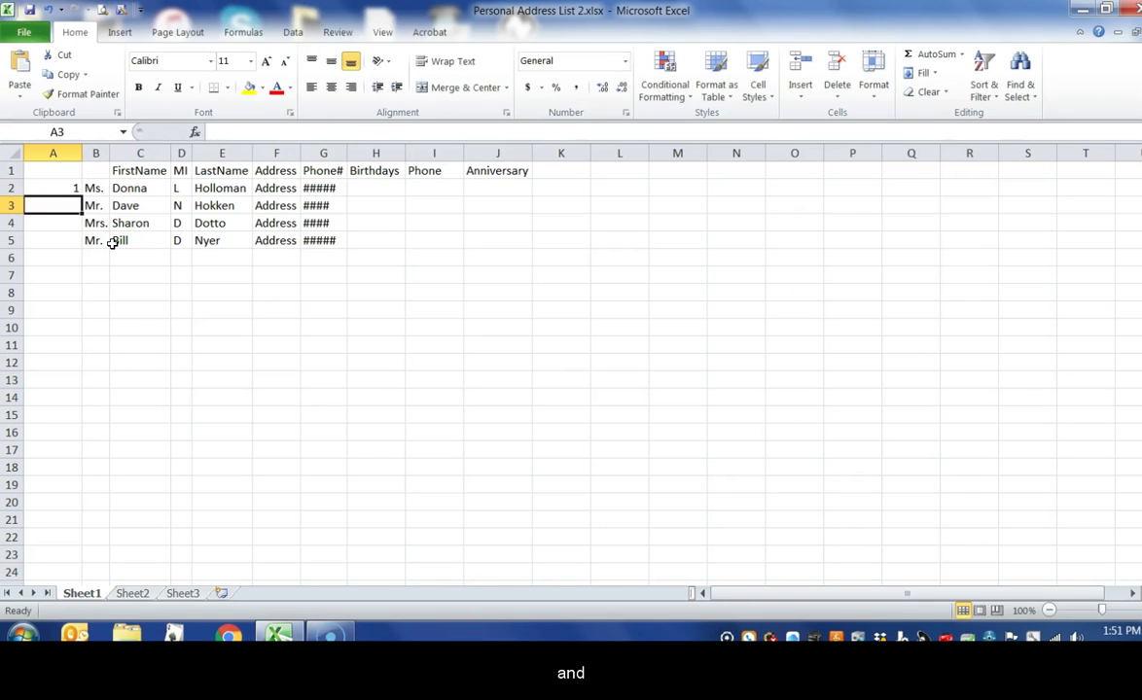
pyautogui.write('2')
pyautogui.press('Return')
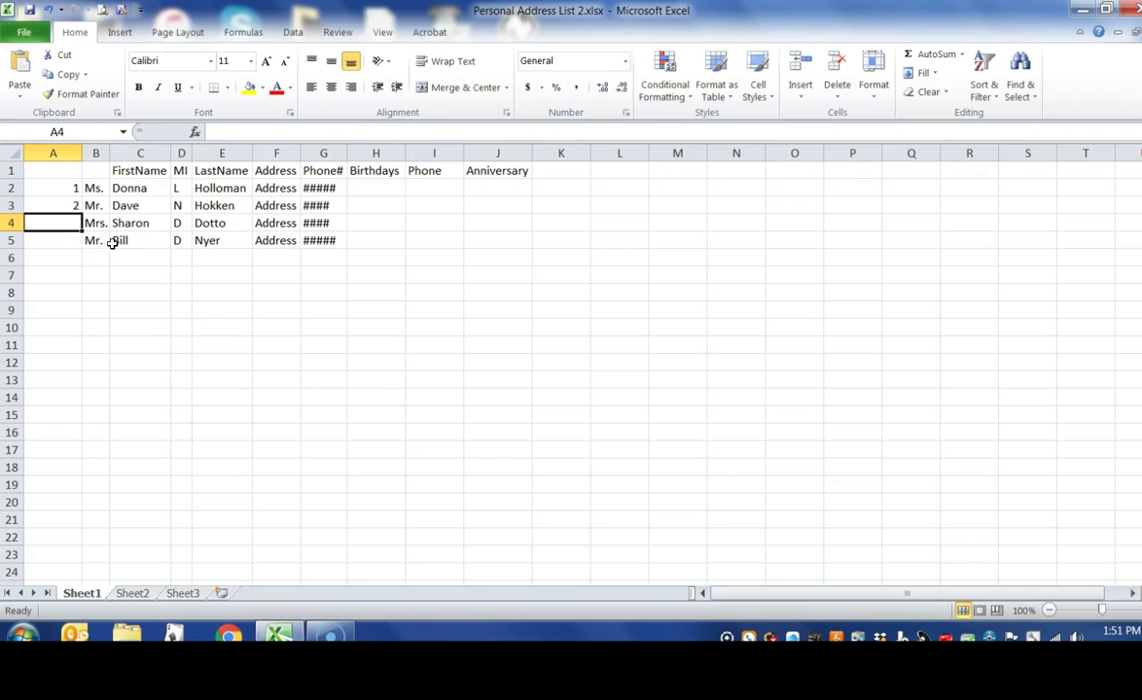
pyautogui.click(60, 185)
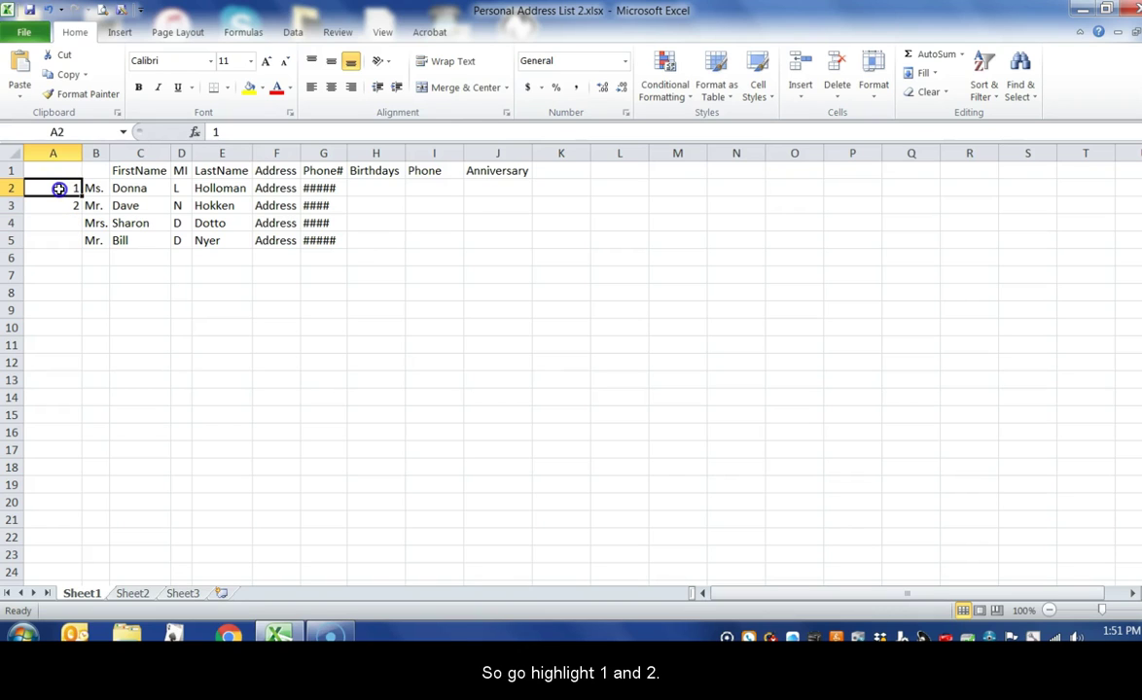
pyautogui.moveTo(59, 189); pyautogui.dragTo(57, 201)
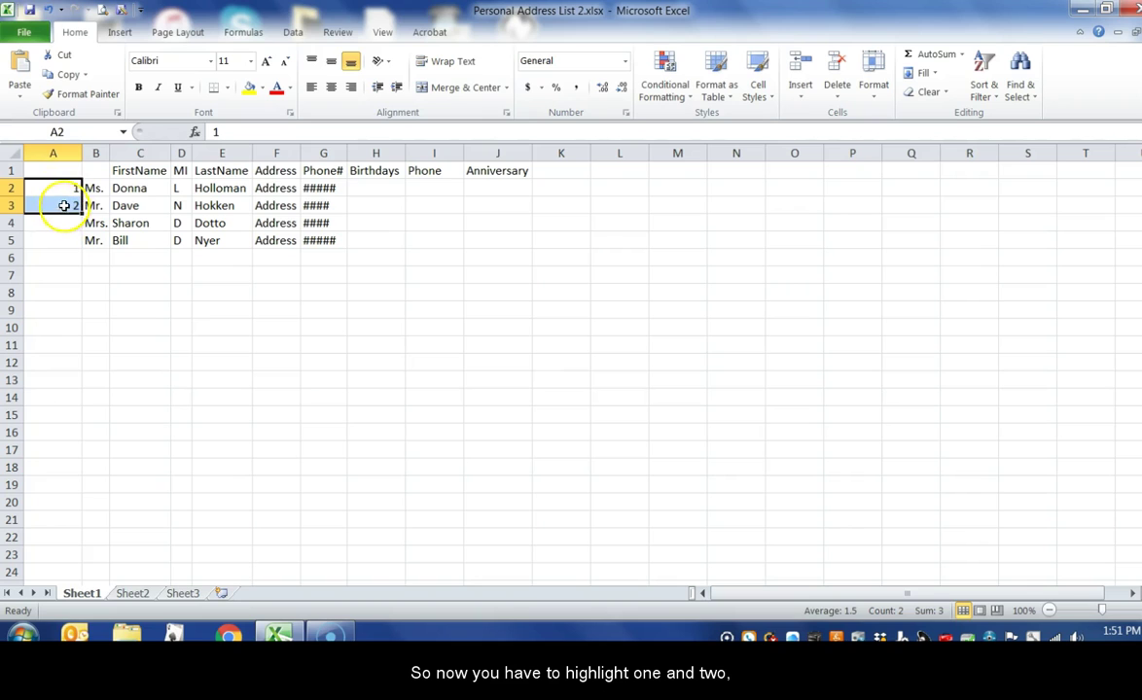
pyautogui.click(56, 185)
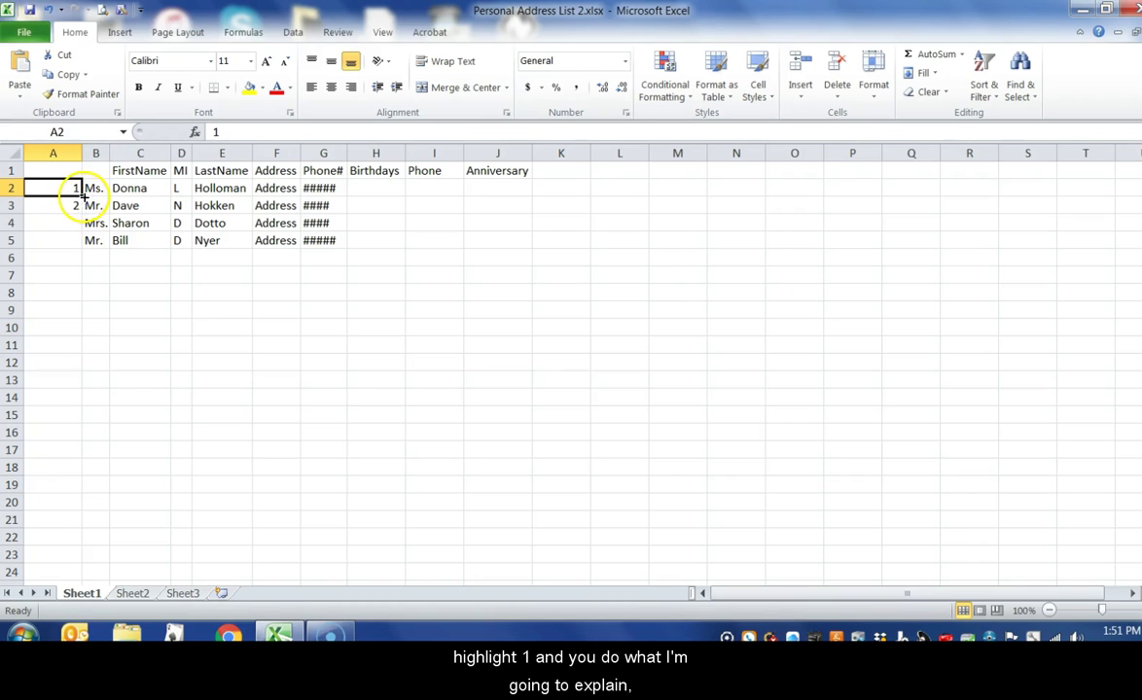
pyautogui.moveTo(81, 195); pyautogui.dragTo(81, 247)
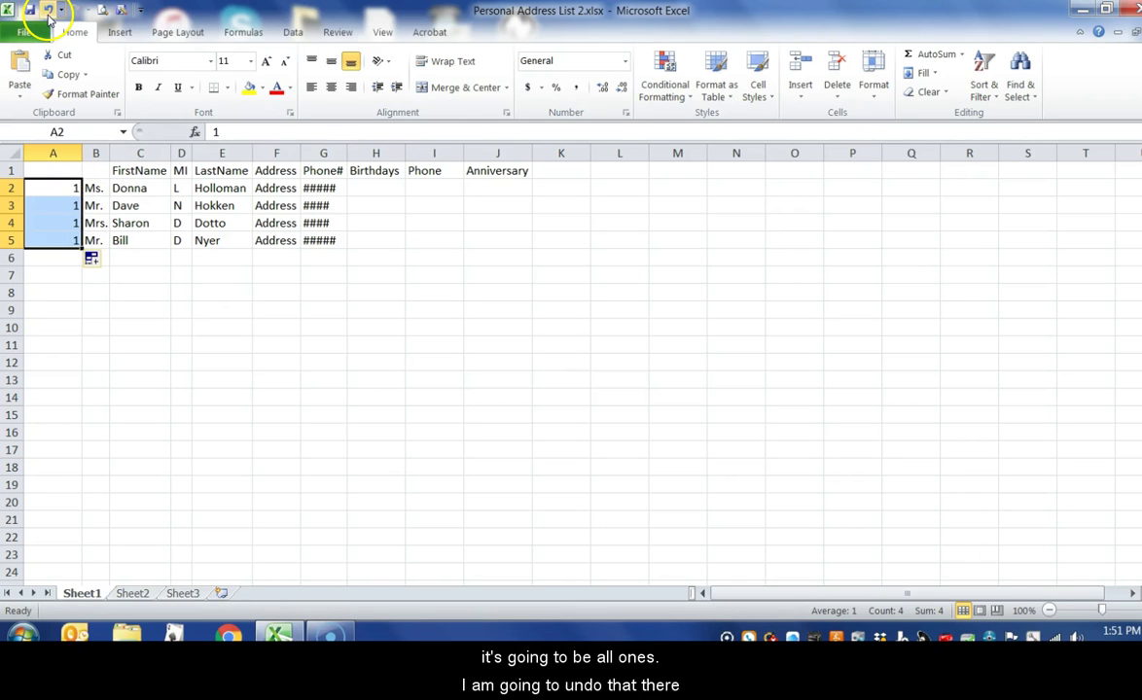
pyautogui.click(48, 10)
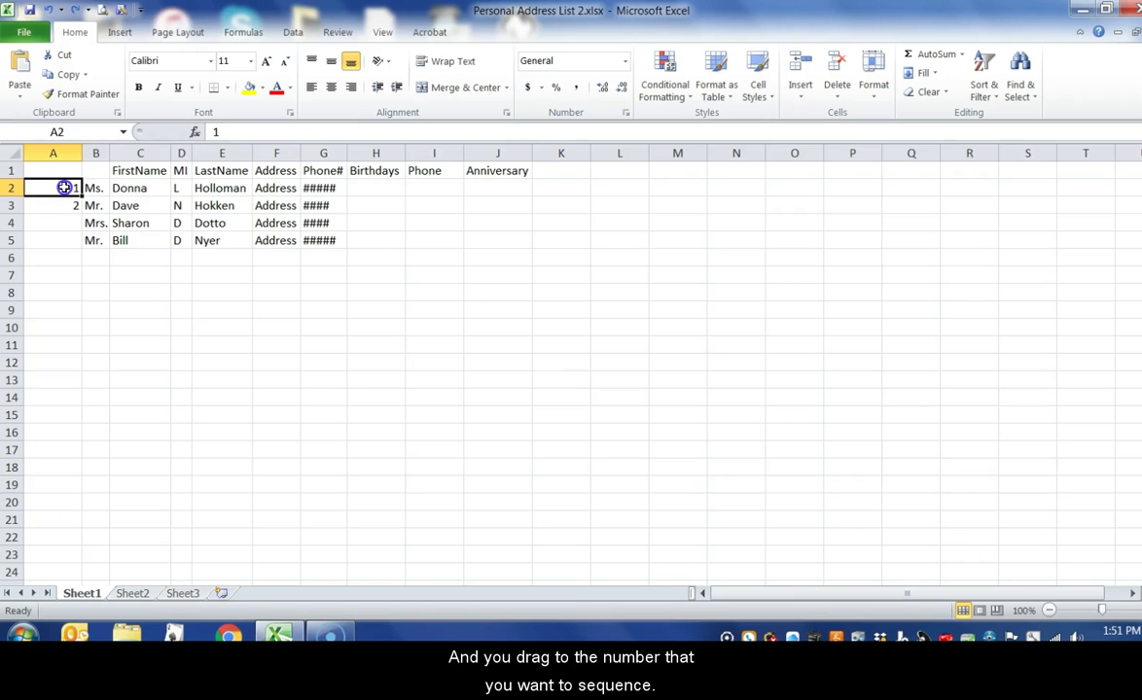
# Fill the 1, 2 series in A2:A3 down to row 15 so it counts to 14
pyautogui.moveTo(64, 188); pyautogui.dragTo(63, 205)
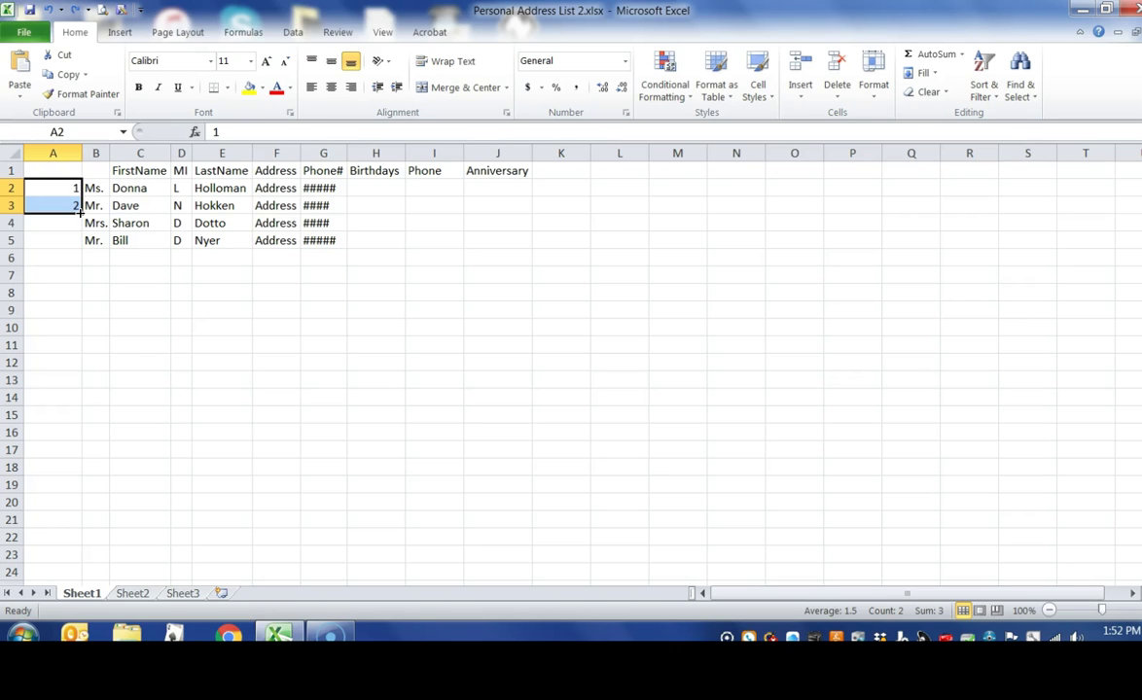
pyautogui.moveTo(79, 212); pyautogui.dragTo(78, 212)
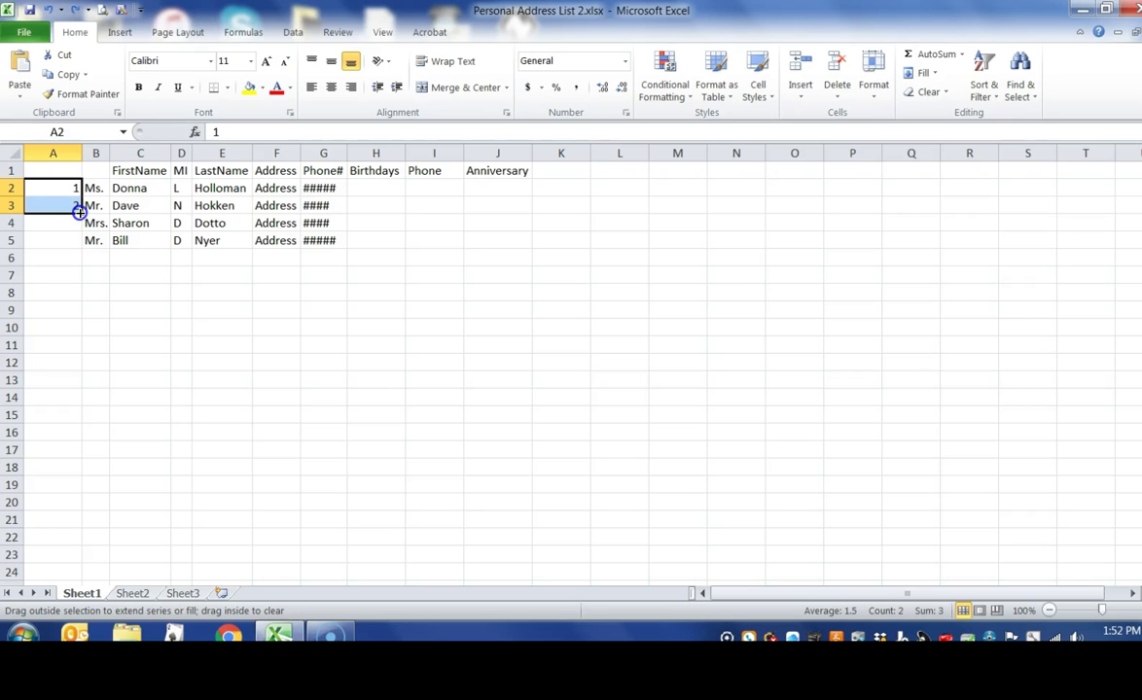
pyautogui.moveTo(80, 223); pyautogui.dragTo(50, 422)
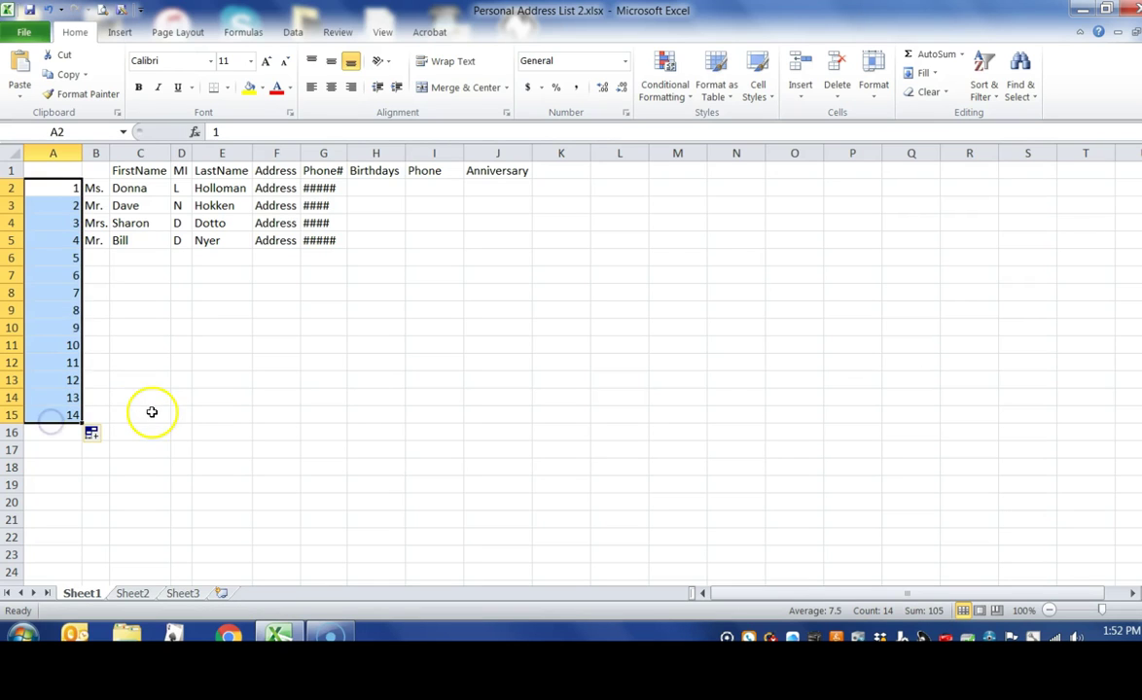
# Enter 2, 4 and 6 in cells B8 through B10
pyautogui.click(99, 297)
pyautogui.write('2')
pyautogui.press('Return')
pyautogui.write('4')
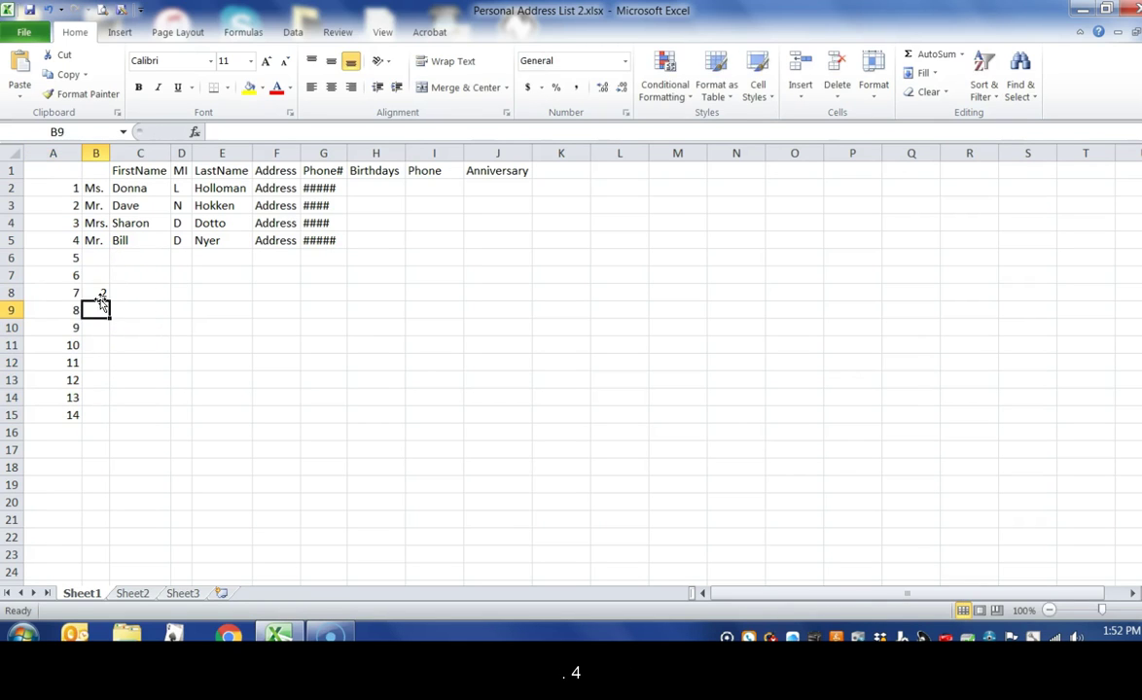
pyautogui.press('Return')
pyautogui.write('6')
pyautogui.press('Return')
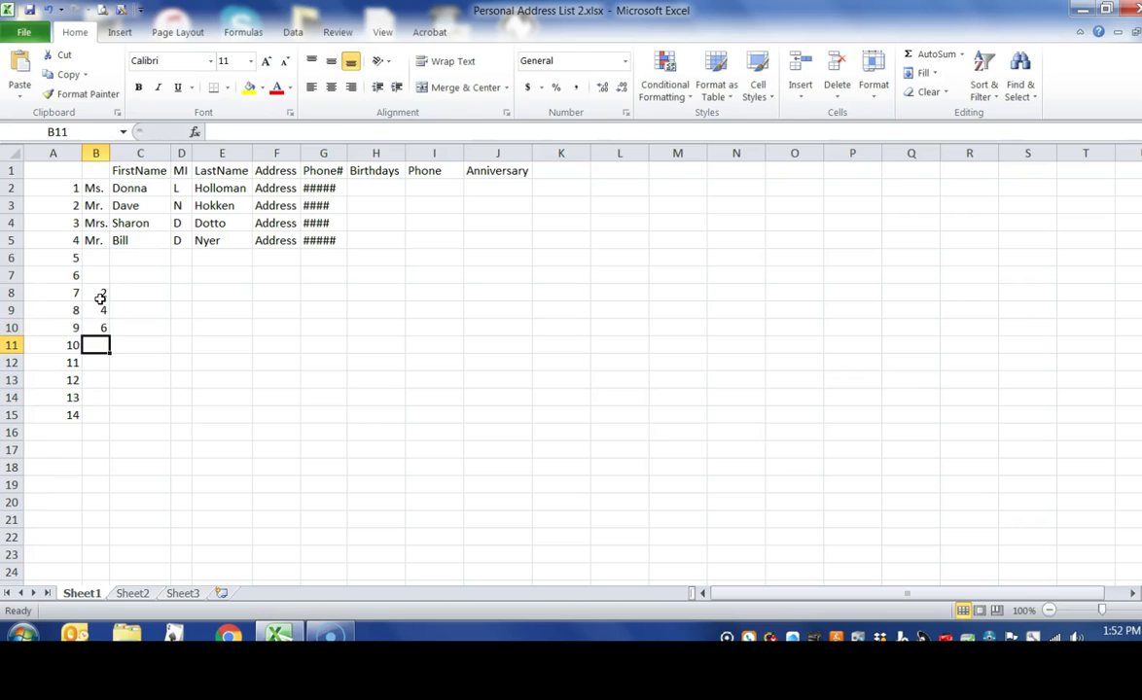
# Fill the even series from B9:B10 down to B15, giving 2 through 16
pyautogui.click(98, 293)
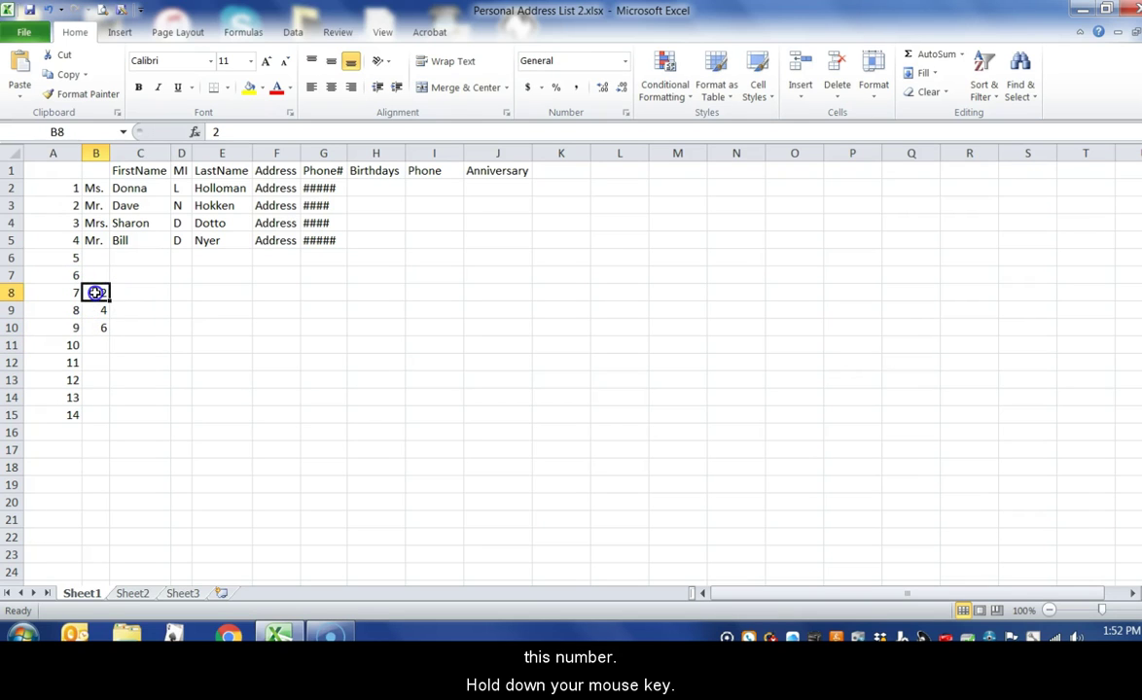
pyautogui.moveTo(96, 293); pyautogui.dragTo(91, 324)
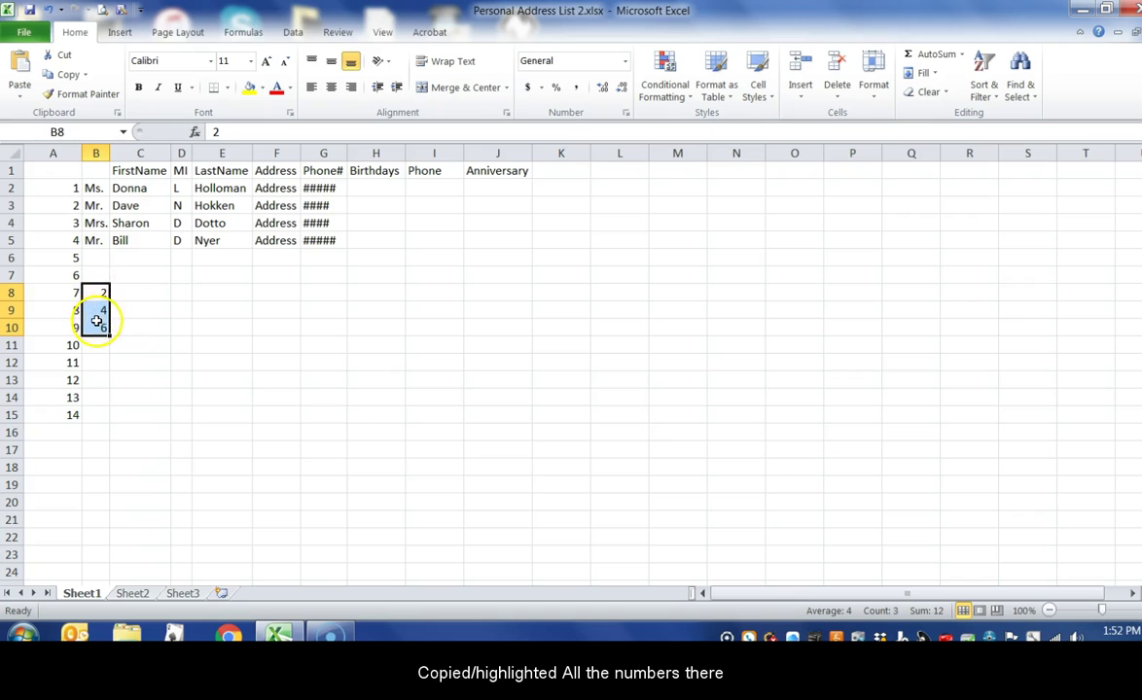
pyautogui.click(99, 311)
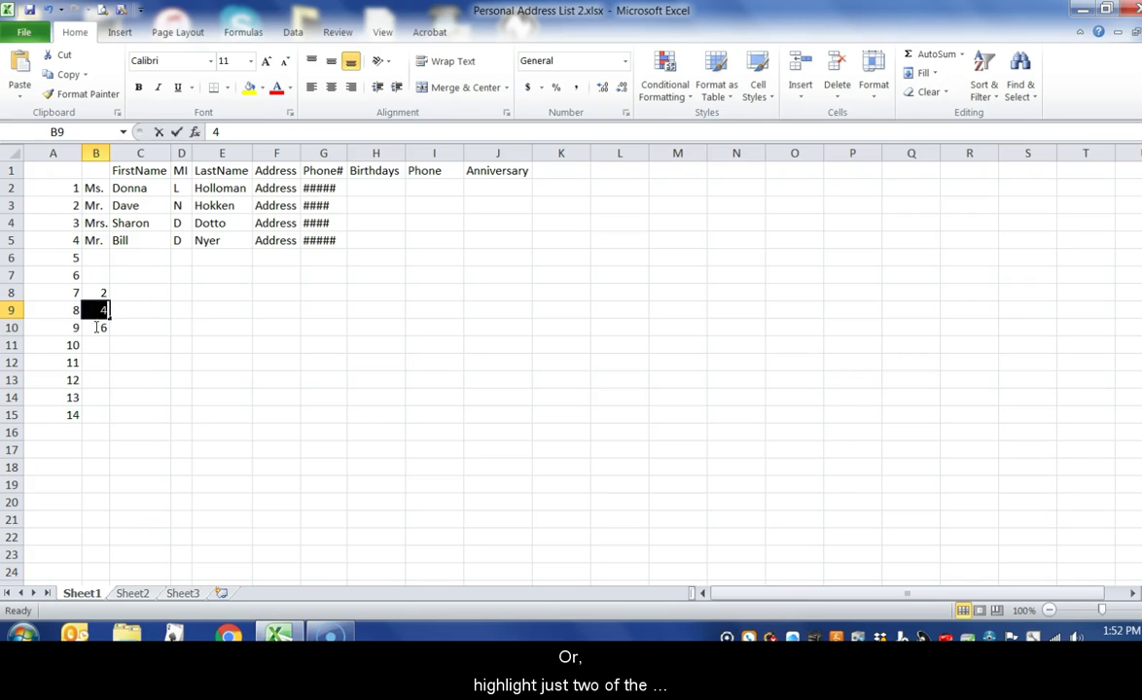
pyautogui.click(136, 326)
pyautogui.click(94, 309)
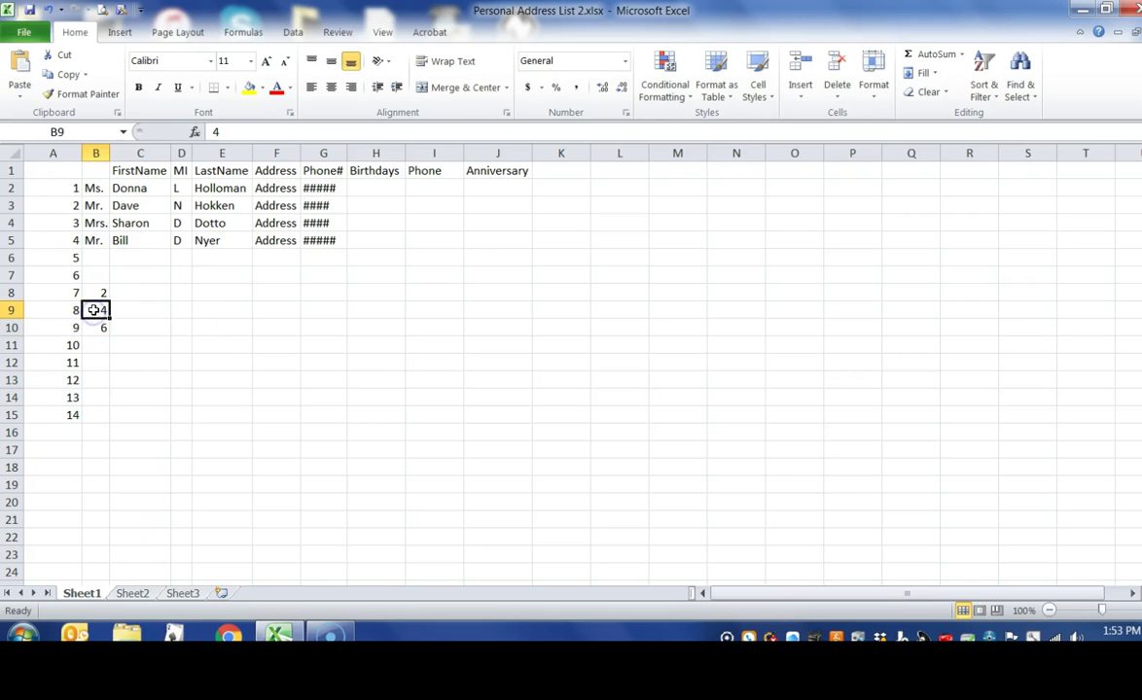
pyautogui.moveTo(94, 312); pyautogui.dragTo(94, 327)
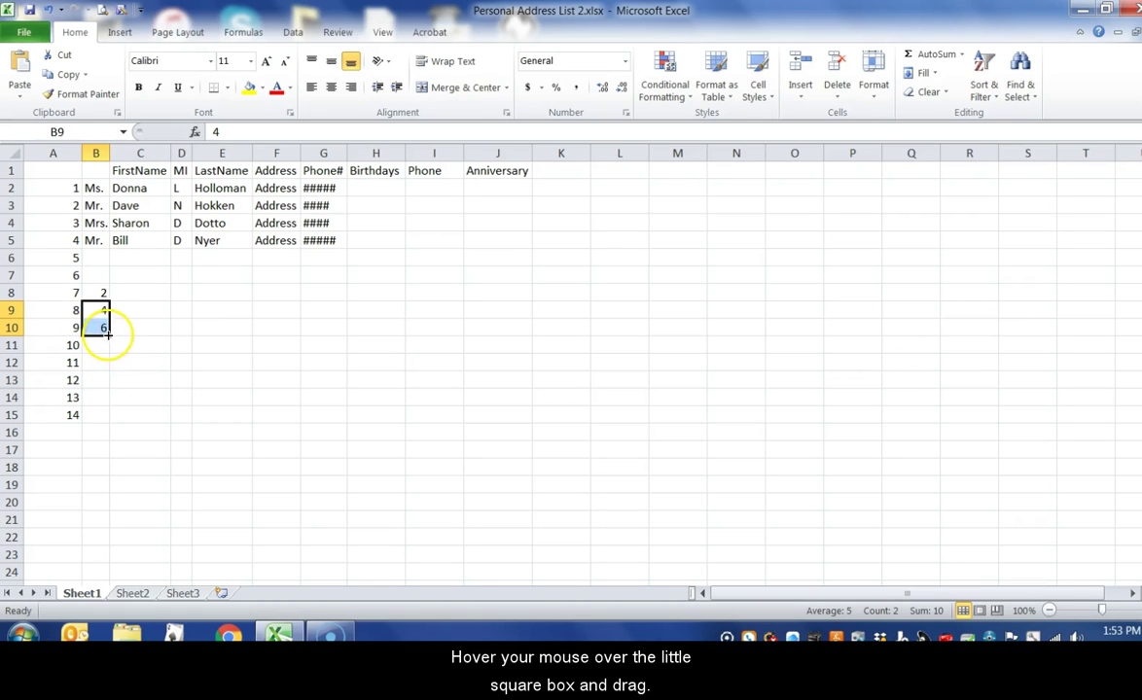
pyautogui.moveTo(108, 333); pyautogui.dragTo(98, 422)
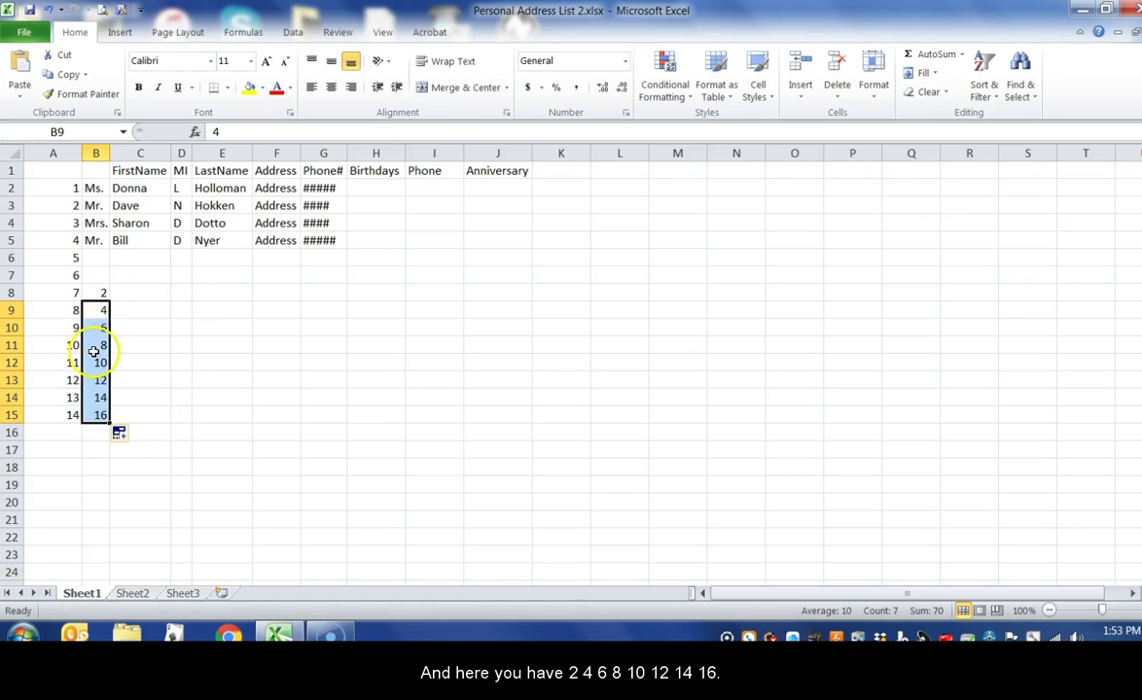
pyautogui.click(131, 291)
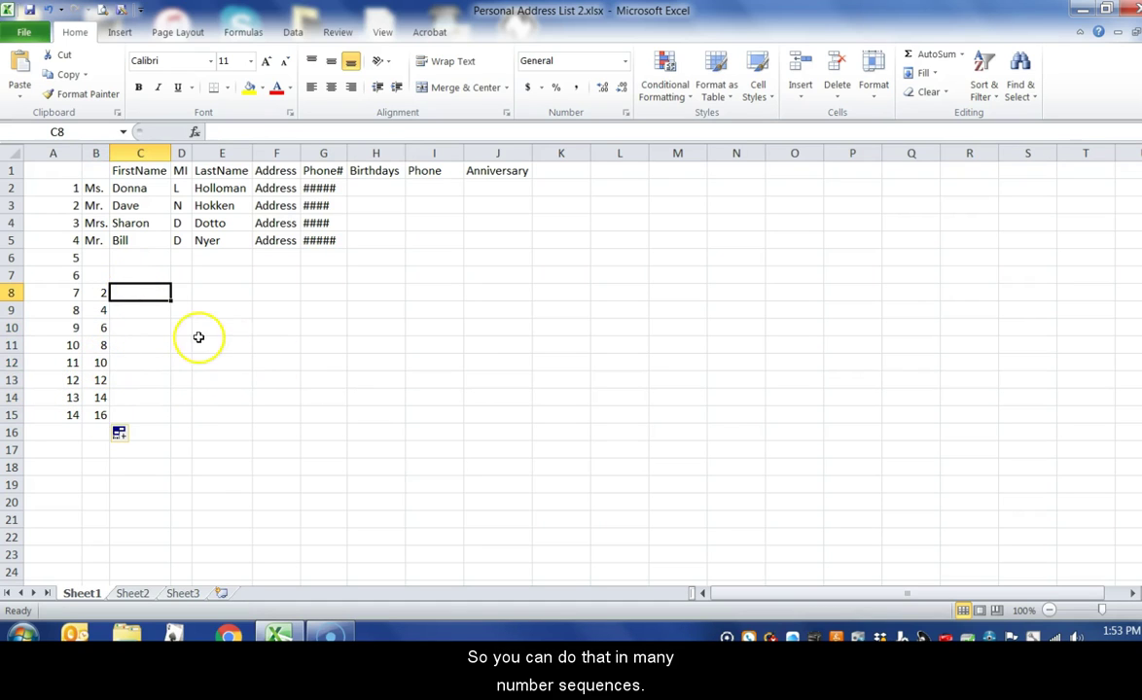
pyautogui.click(228, 292)
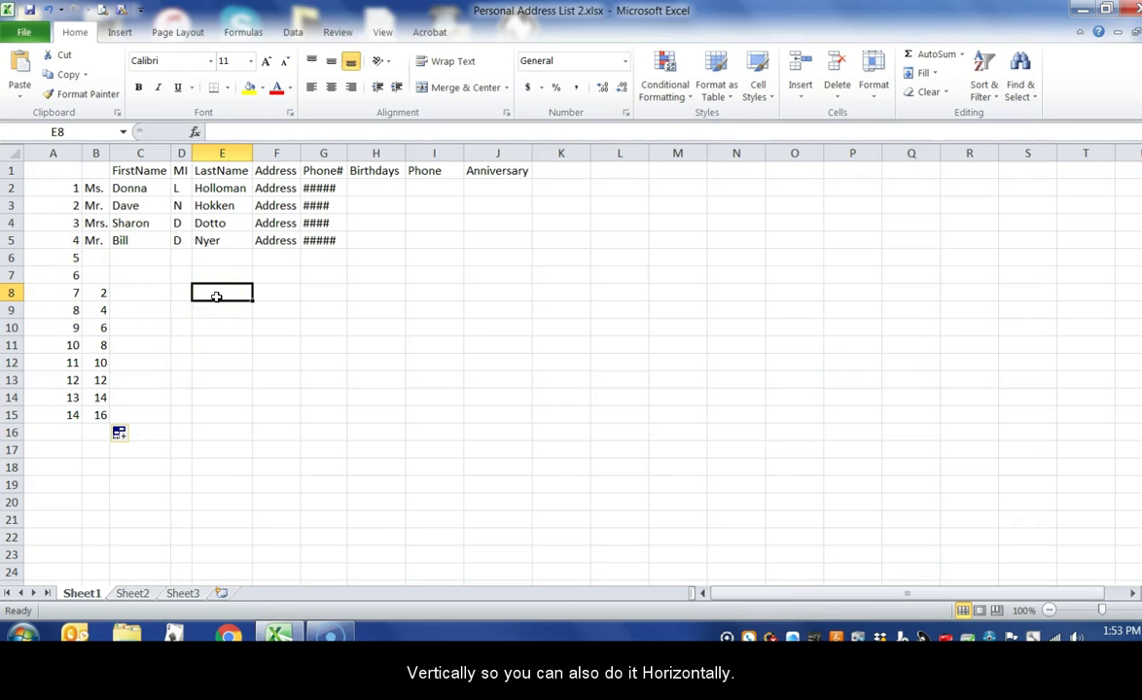
# Enter 2, 4 and 6 across cells E8, F8 and G8
pyautogui.write('2')
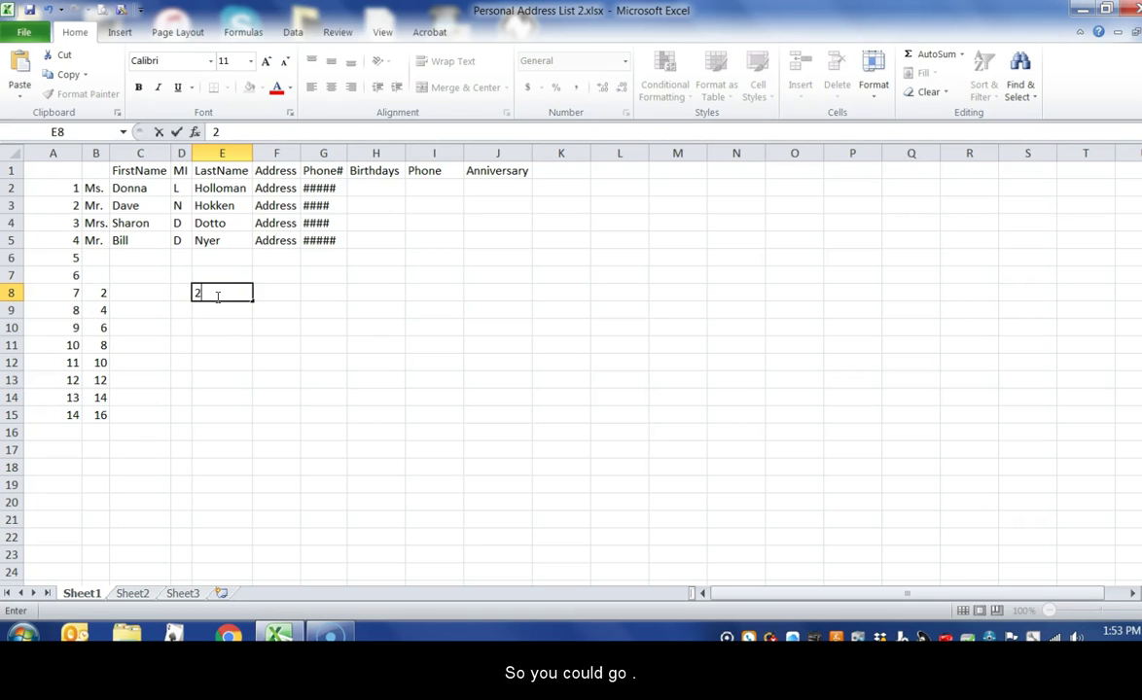
pyautogui.press('Tab')
pyautogui.write('4')
pyautogui.press('Tab')
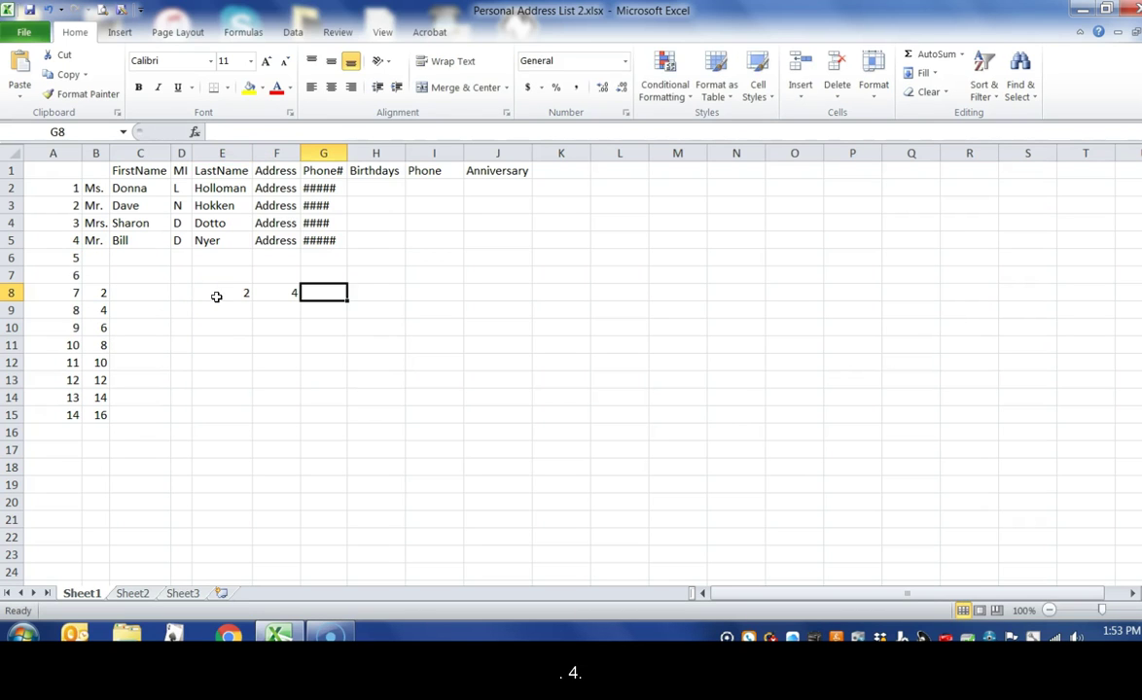
pyautogui.write('6')
pyautogui.click(280, 310)
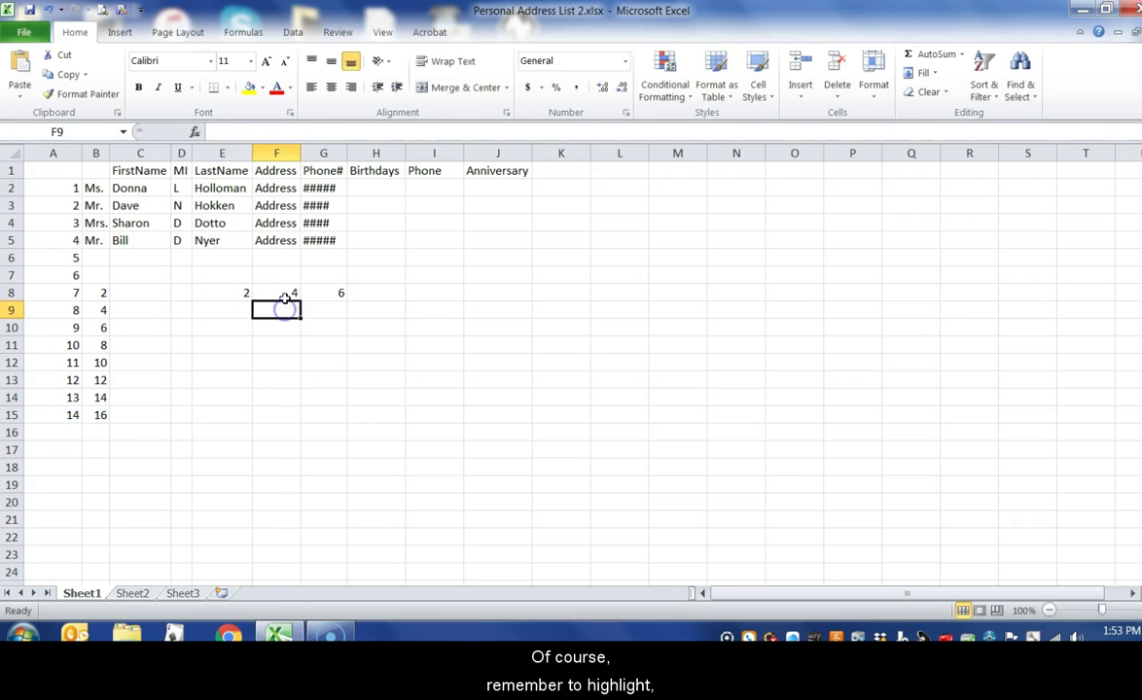
# Fill the even series from F8:G8 right to J8, ending at 12
pyautogui.click(280, 292)
pyautogui.moveTo(297, 293); pyautogui.dragTo(283, 292)
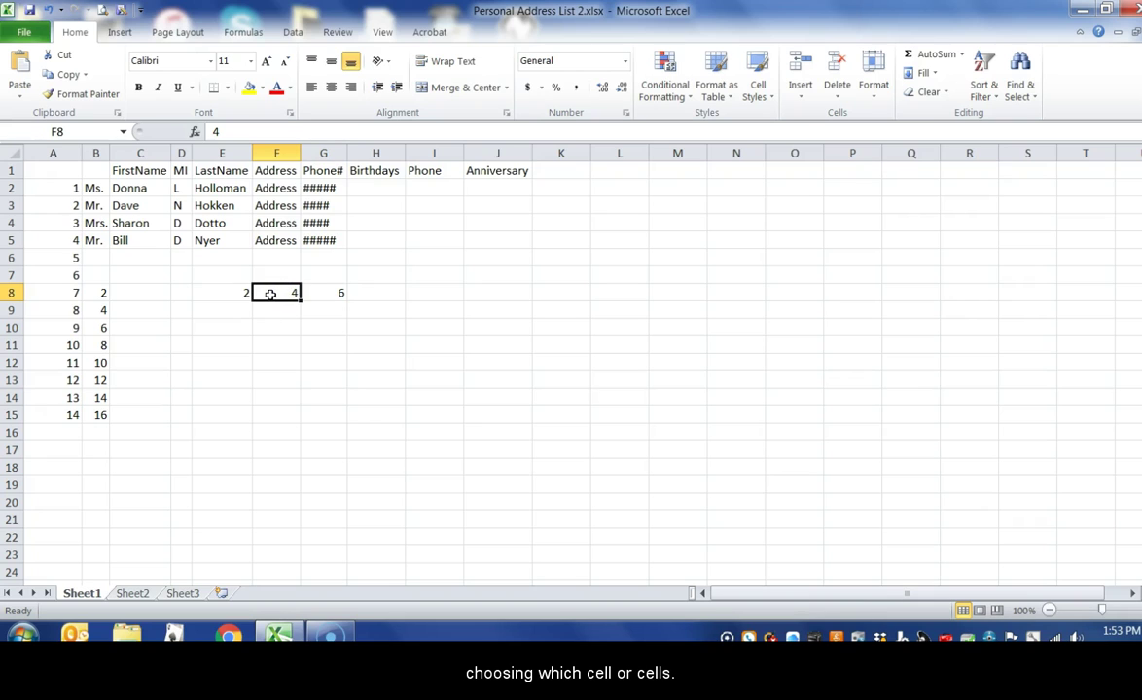
pyautogui.click(270, 293)
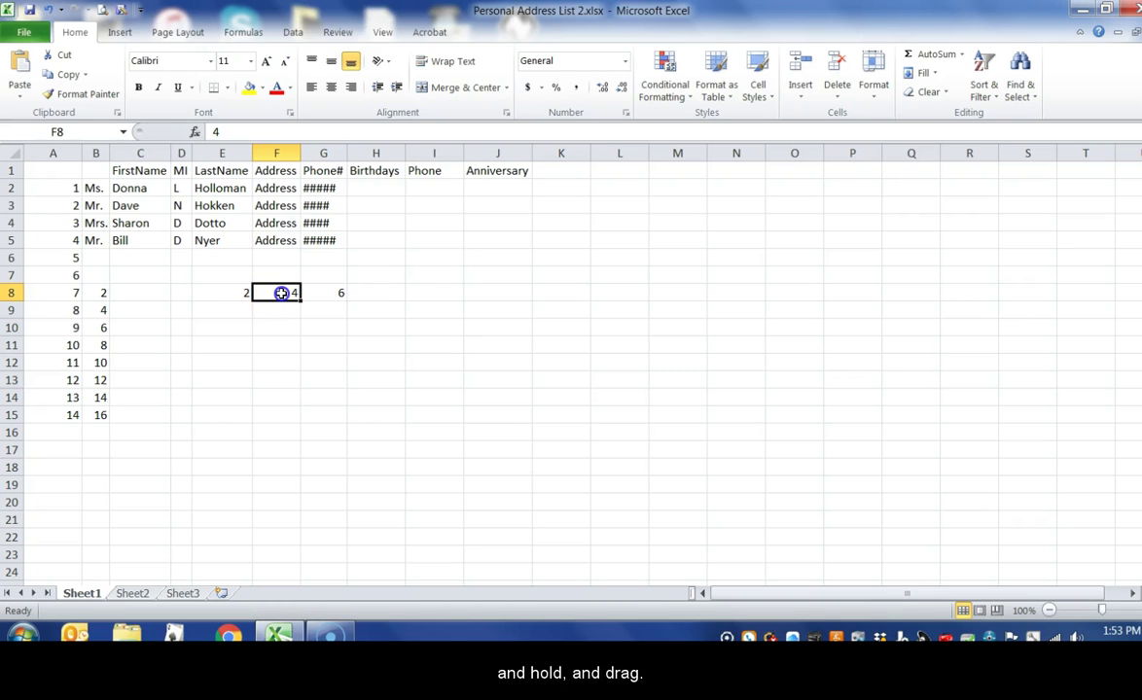
pyautogui.moveTo(285, 292); pyautogui.dragTo(335, 292)
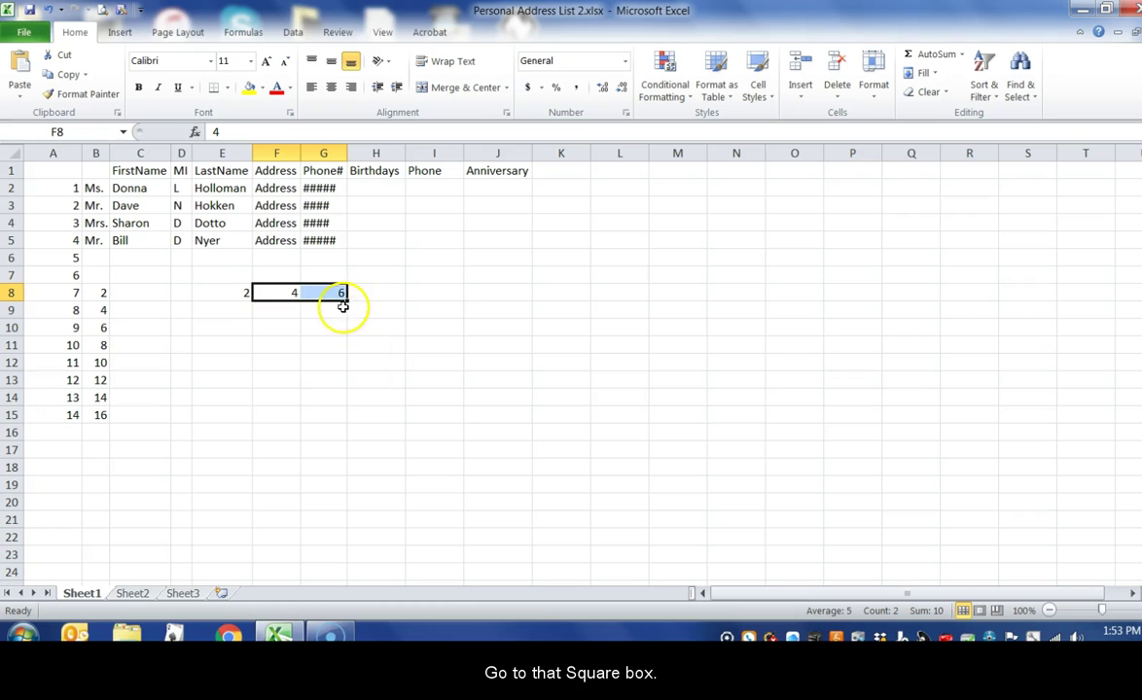
pyautogui.moveTo(346, 301); pyautogui.dragTo(555, 297)
pyautogui.click(265, 326)
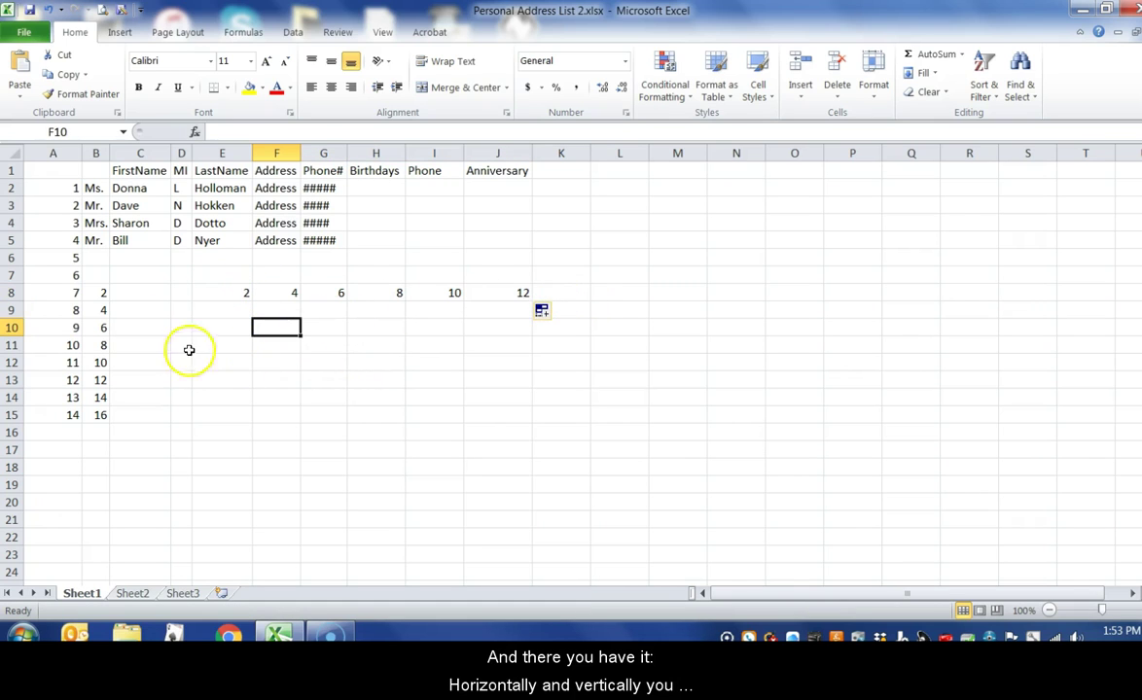
# Delete the even numbers in B8:B15
pyautogui.moveTo(91, 426); pyautogui.dragTo(94, 412)
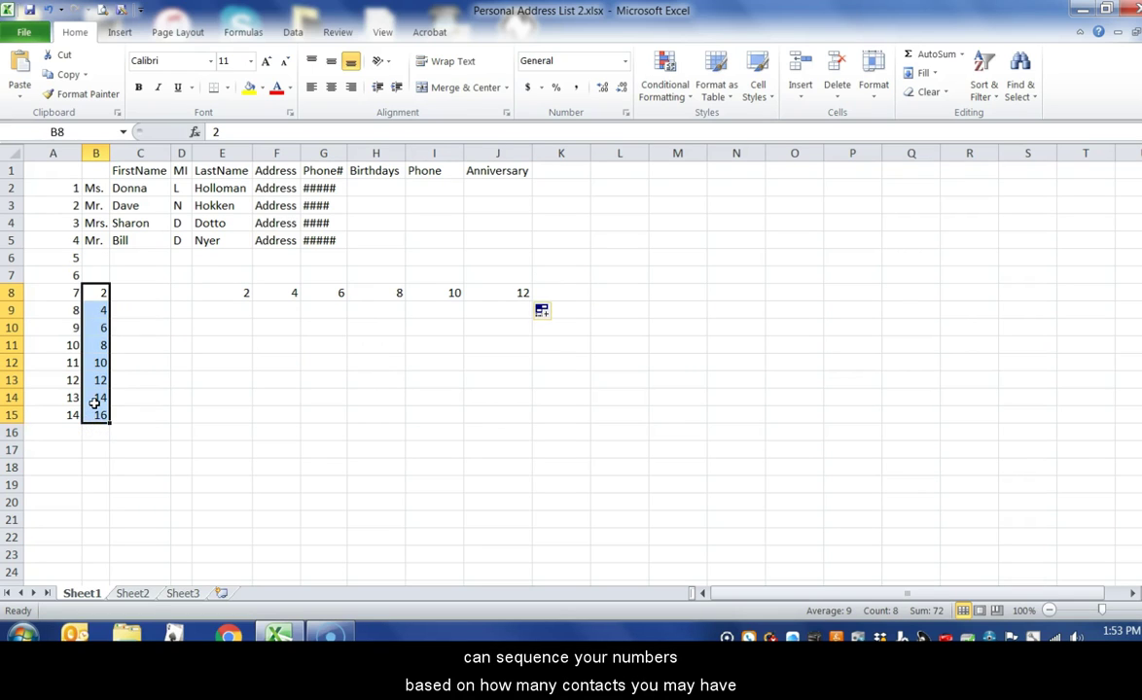
pyautogui.press('Delete')
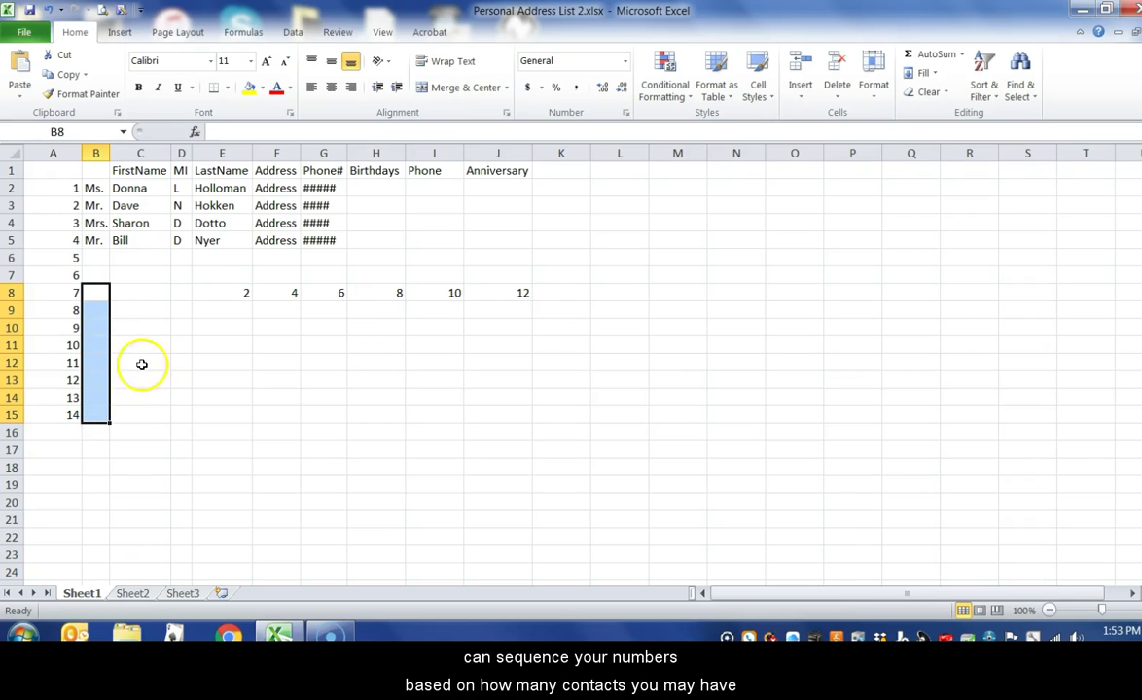
pyautogui.click(95, 258)
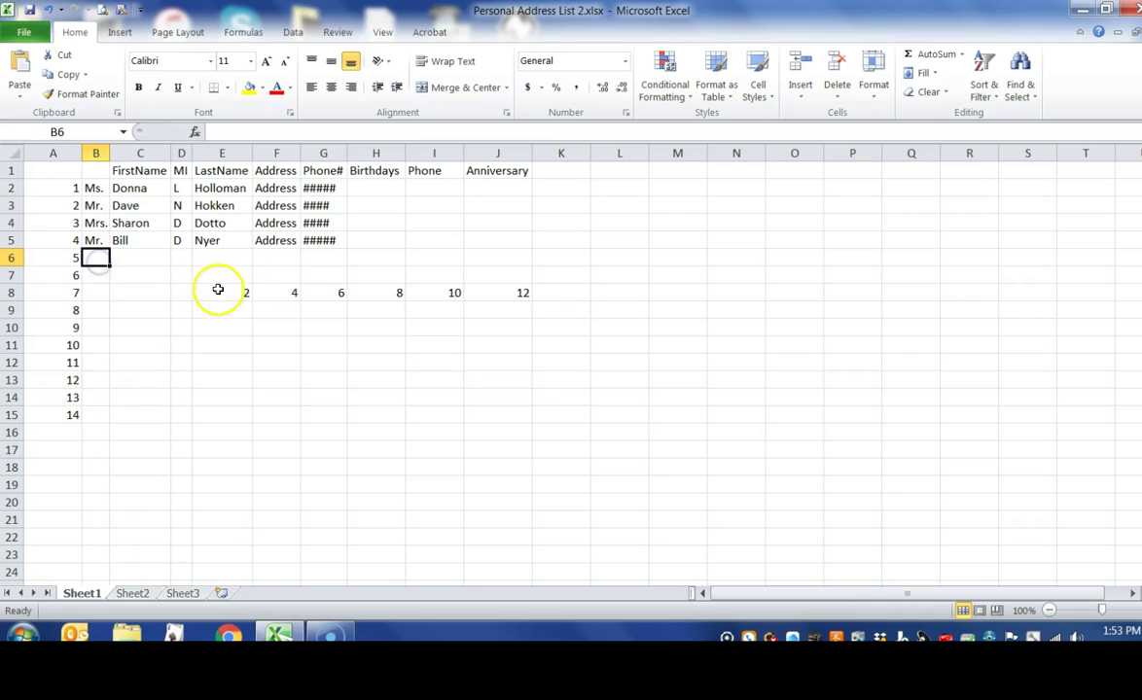
# Replace the 2 in E8 with 'Thank you'
pyautogui.moveTo(217, 290); pyautogui.dragTo(484, 298)
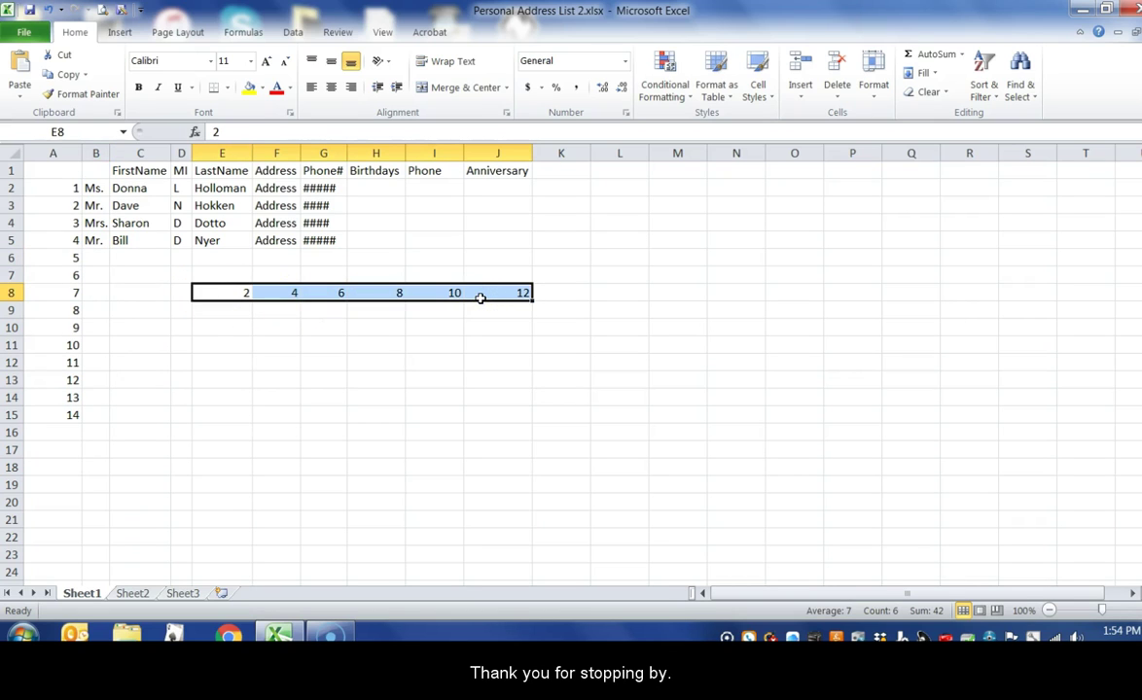
pyautogui.write('Thank you')
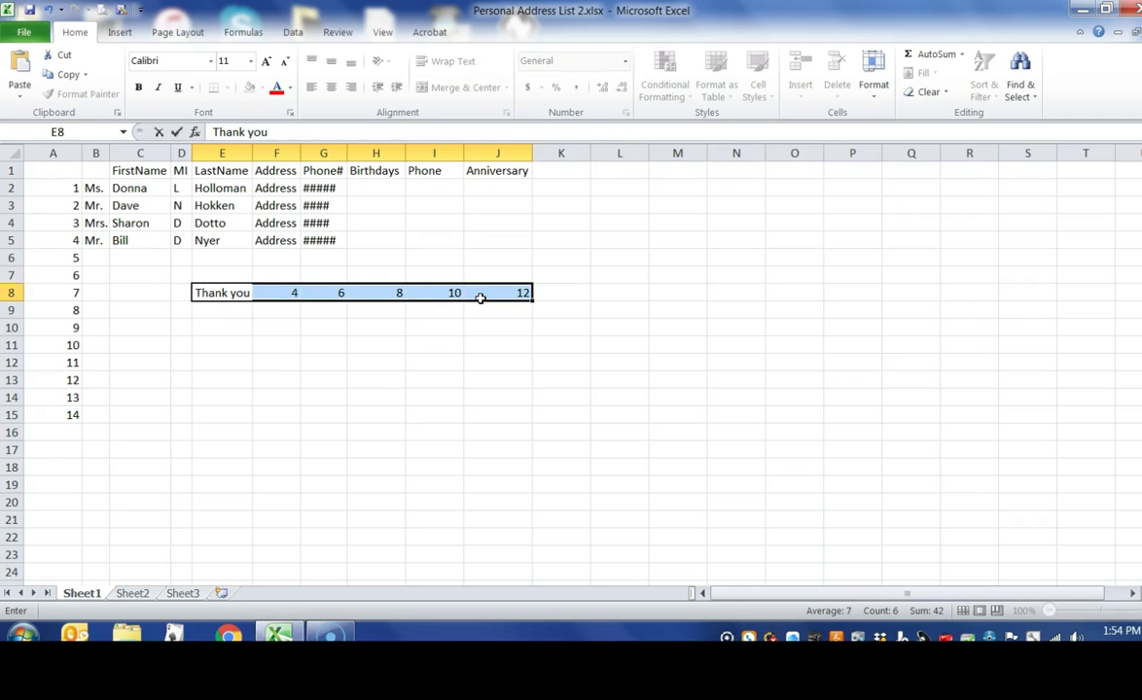
pyautogui.click(256, 313)
# Type 'Subscribe to our YouTube channel PC USER Ner' into cell E11
pyautogui.moveTo(204, 290); pyautogui.dragTo(525, 312)
pyautogui.click(222, 345)
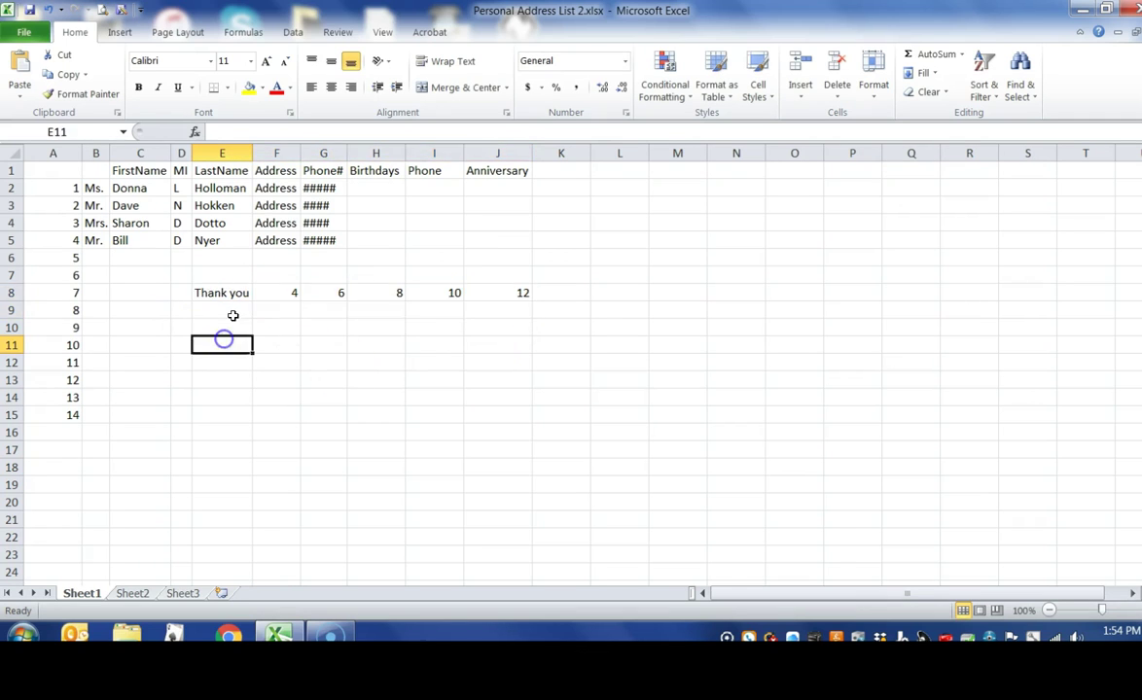
pyautogui.write('Subs')
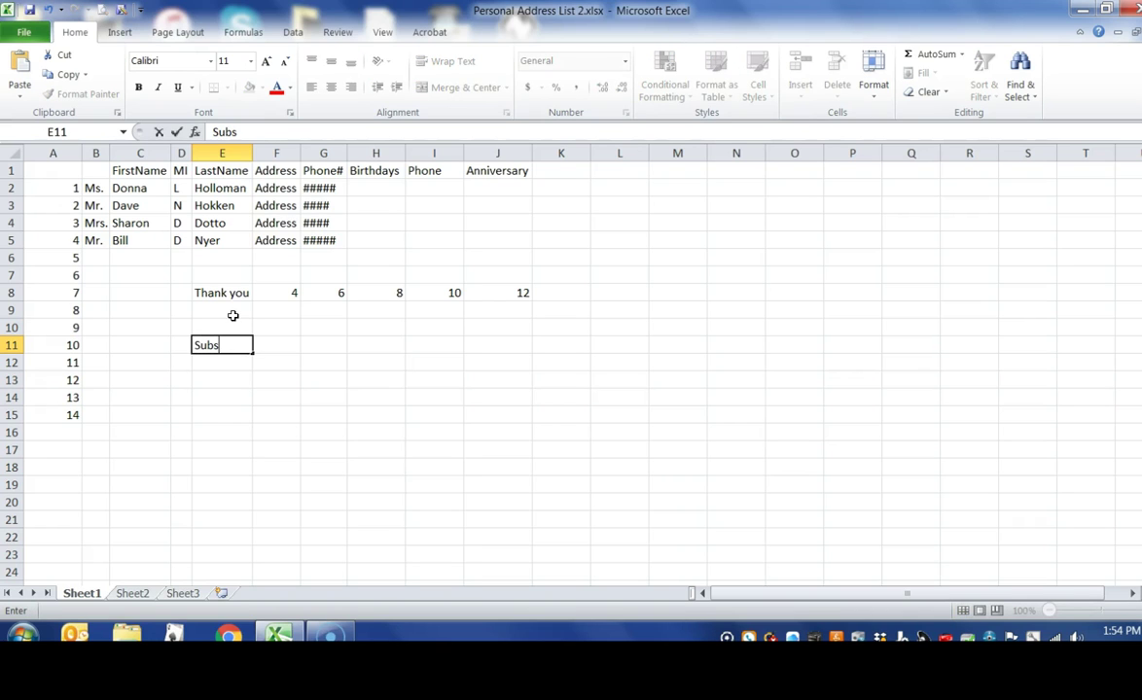
pyautogui.write('cribe to our')
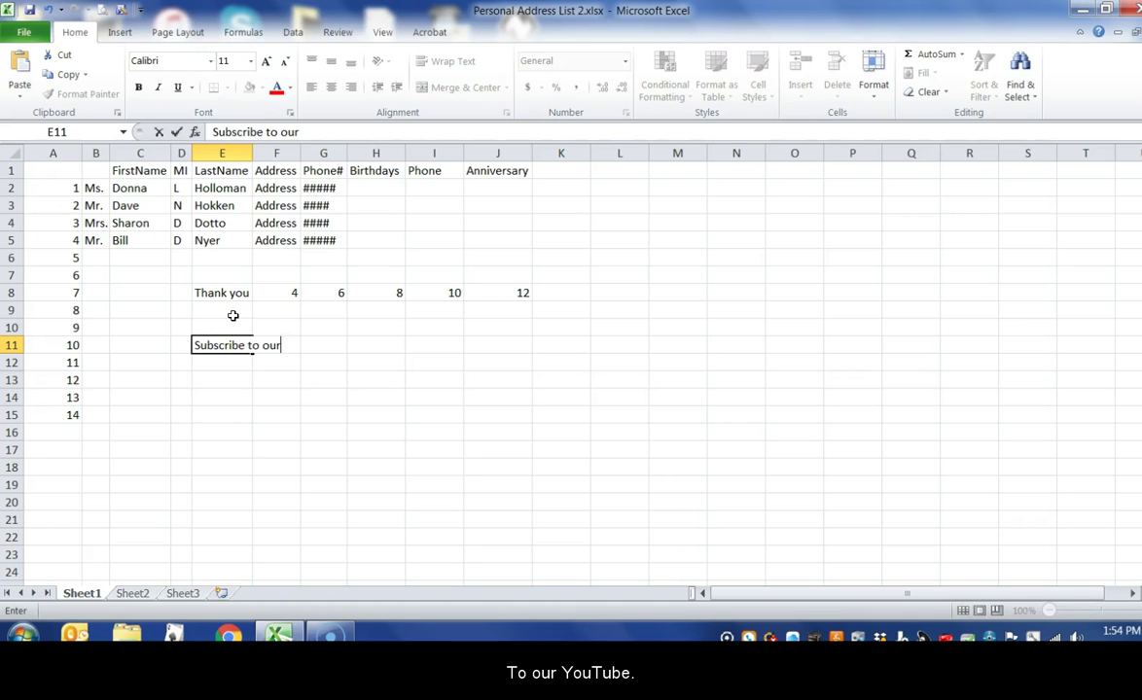
pyautogui.write(' YouTube')
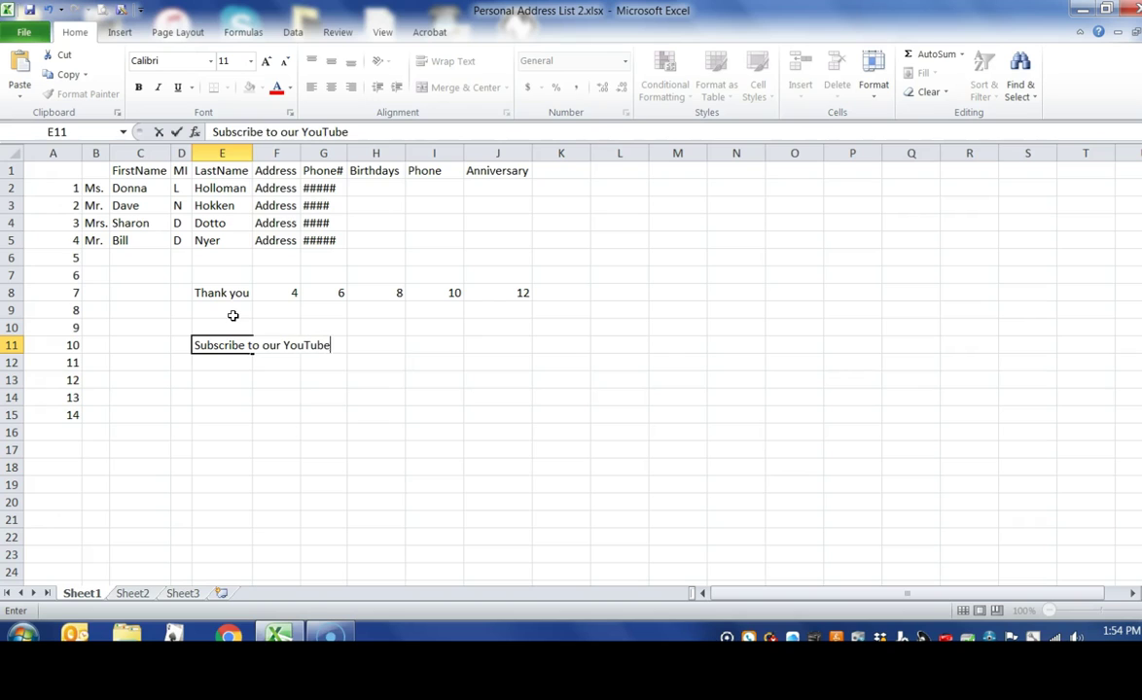
pyautogui.write(' channel ')
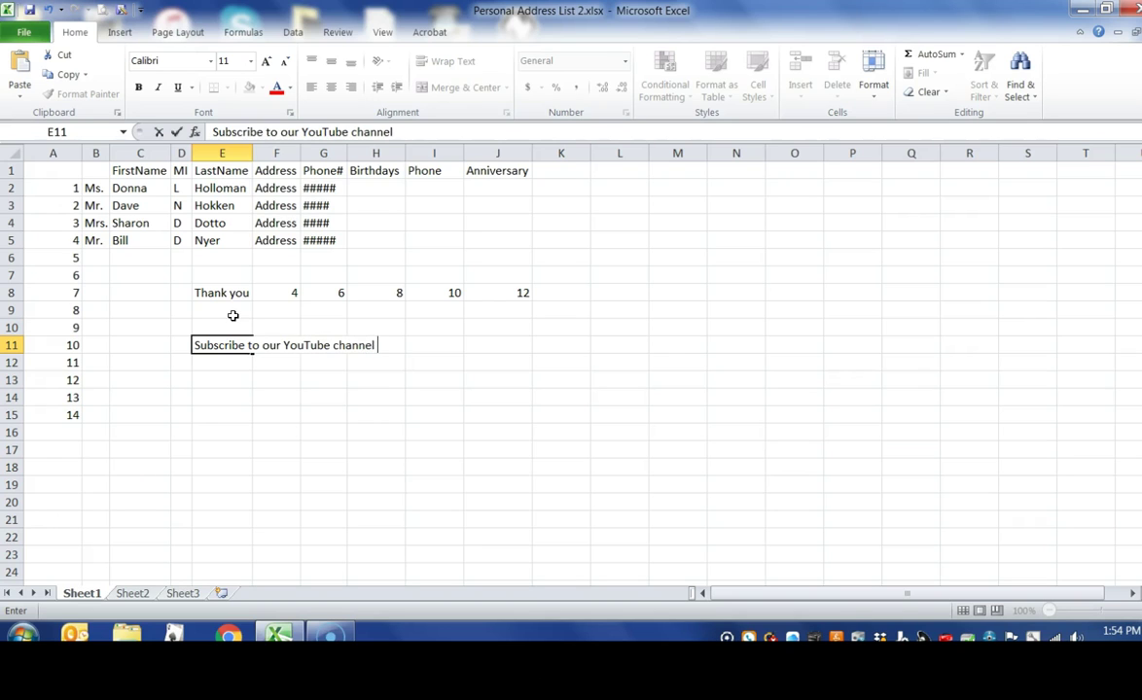
pyautogui.write('PC USER Ner')
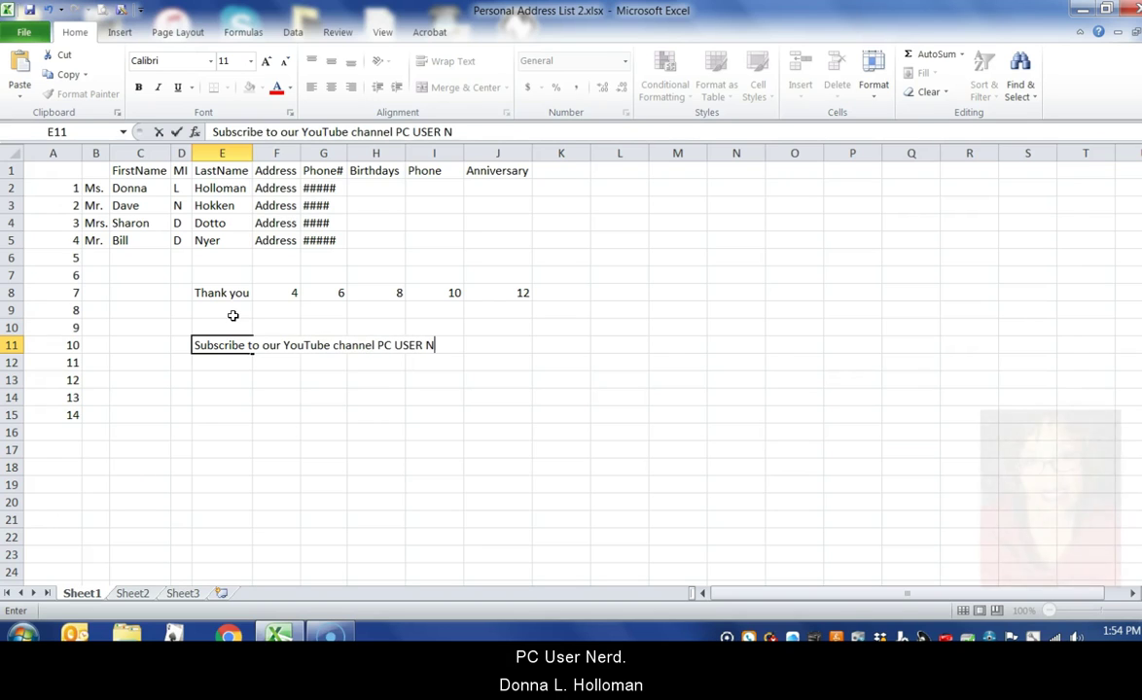